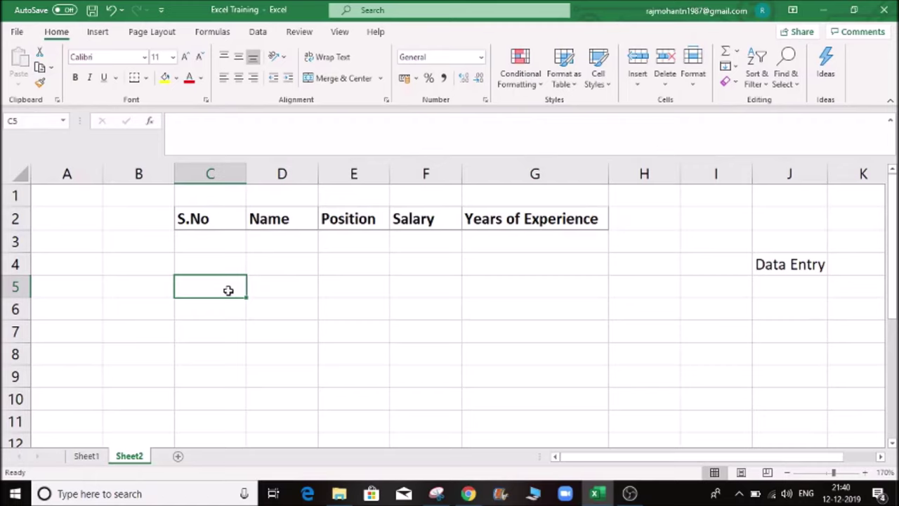
# Enter the first record in C3:G3: S.No 1, the employee's name, HR, 20000, 3.
pyautogui.press('Up')
pyautogui.press('Up')
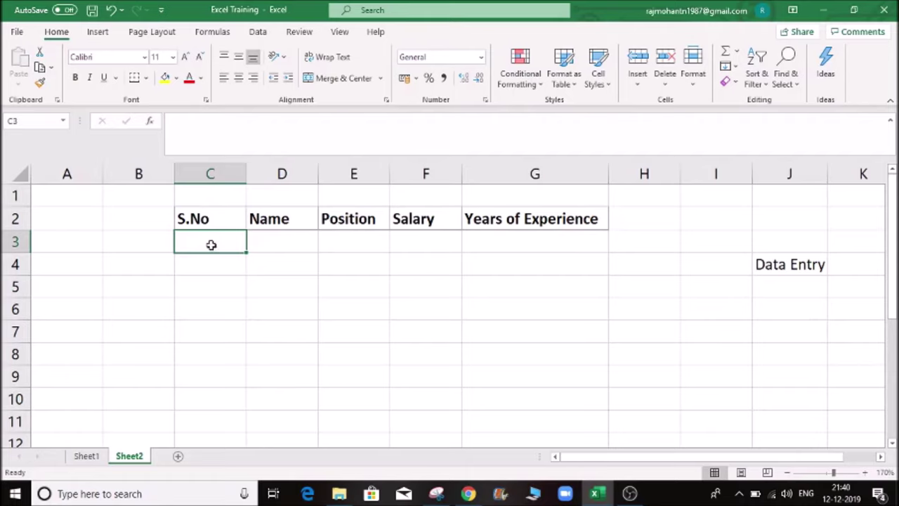
pyautogui.write('1')
pyautogui.press('Tab')
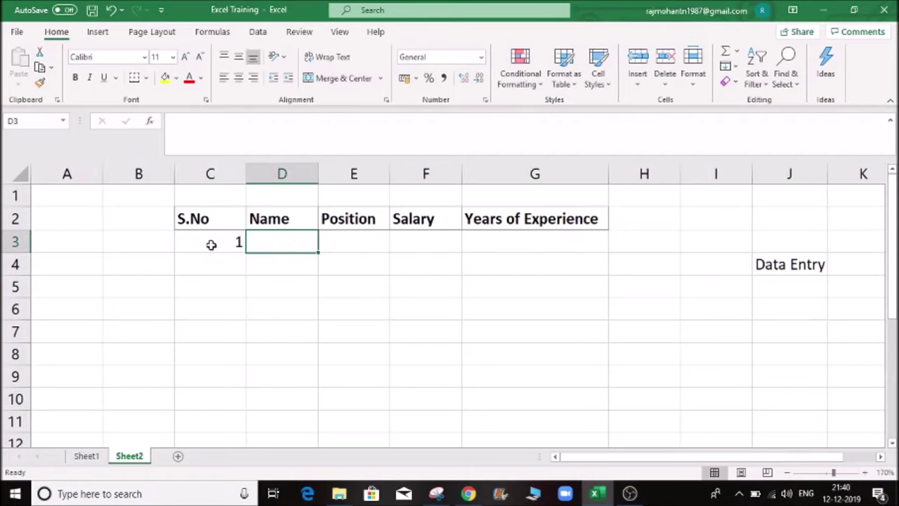
pyautogui.write('Raj')
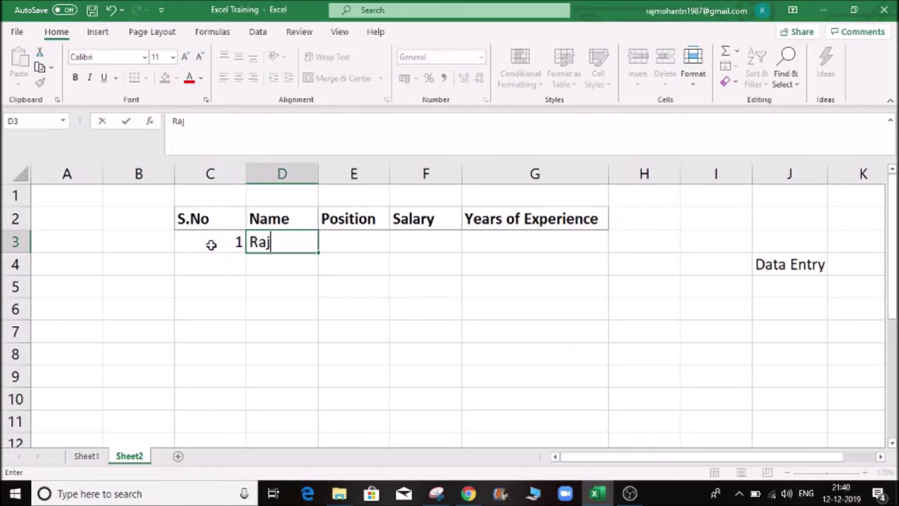
pyautogui.press('Tab')
pyautogui.write('HR')
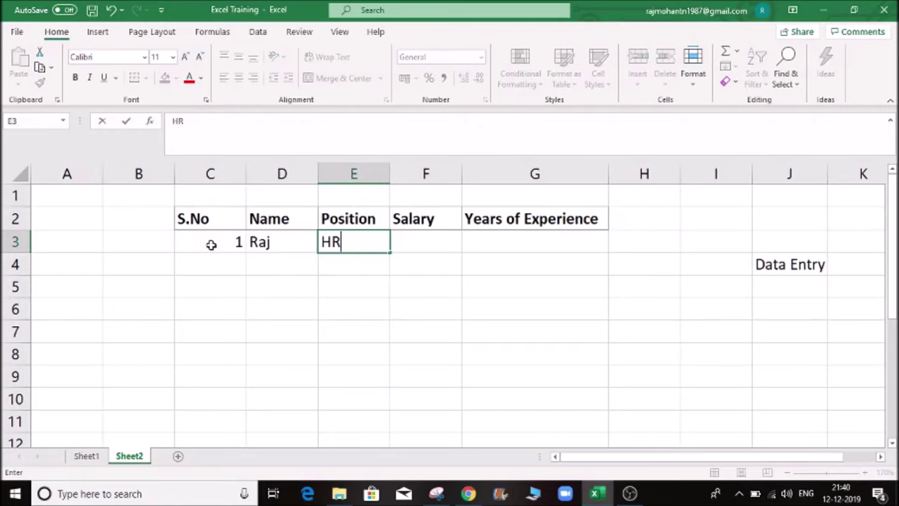
pyautogui.press('Tab')
pyautogui.write('2000')
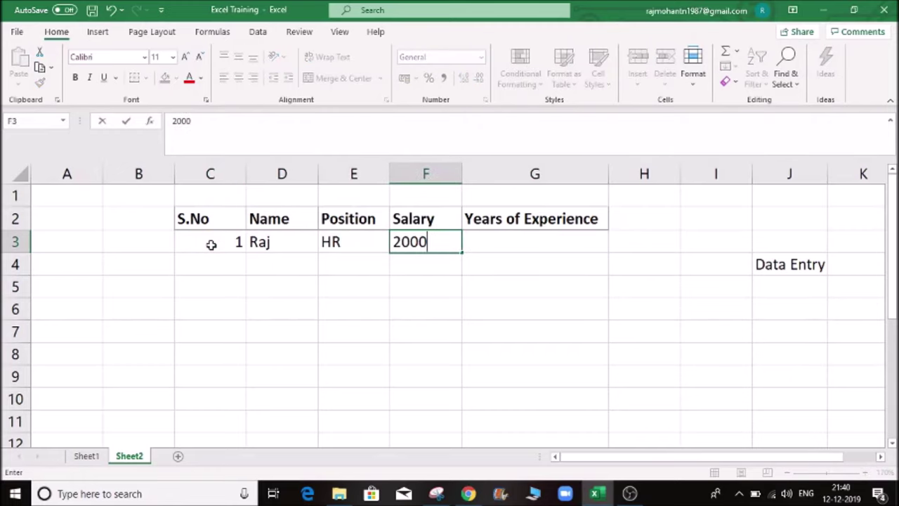
pyautogui.write('0')
pyautogui.press('Tab')
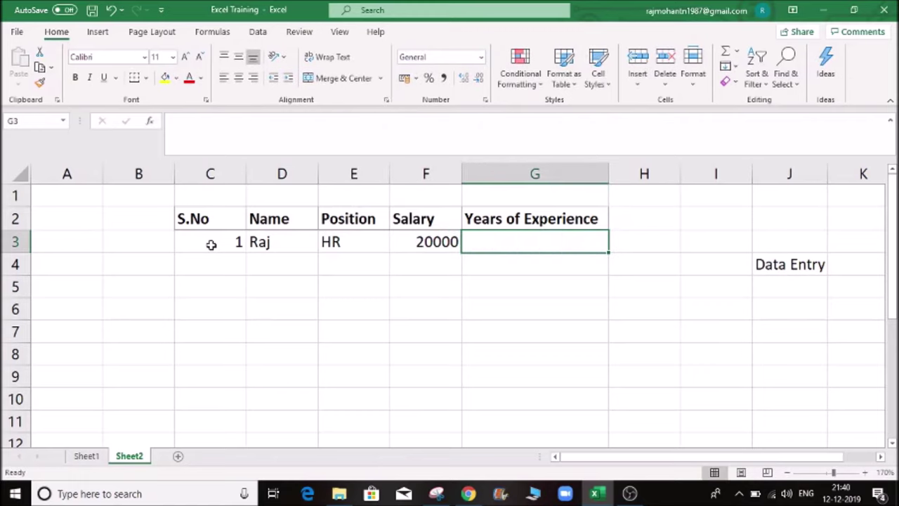
pyautogui.write('3')
pyautogui.press('Tab')
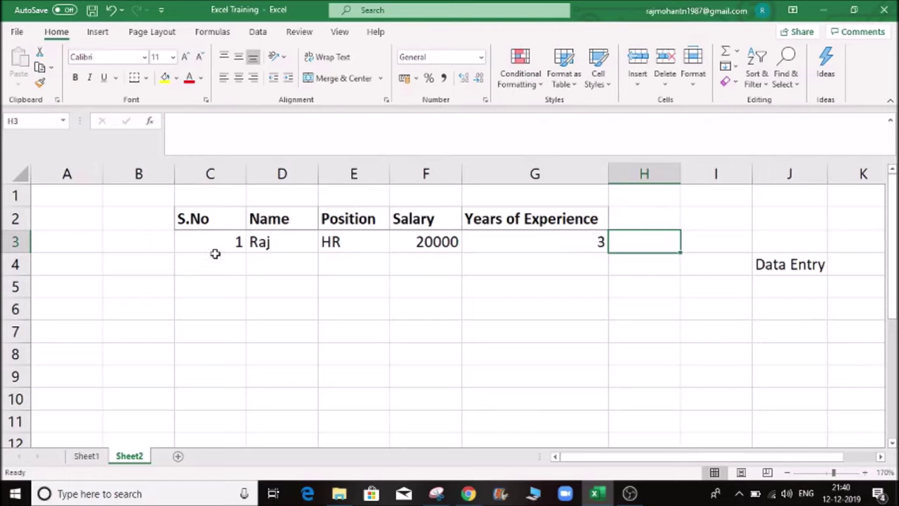
pyautogui.click(220, 261)
# Left-align the header and record cells C2:G3.
pyautogui.moveTo(227, 241)
pyautogui.mouseDown()
pyautogui.moveTo(581, 224)
pyautogui.moveTo(575, 238)
pyautogui.mouseUp()
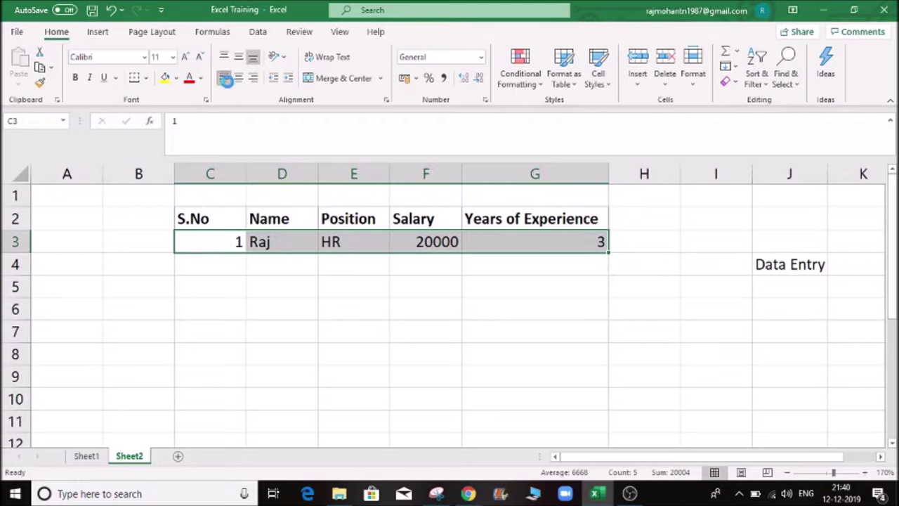
pyautogui.click(225, 79)
pyautogui.click(264, 306)
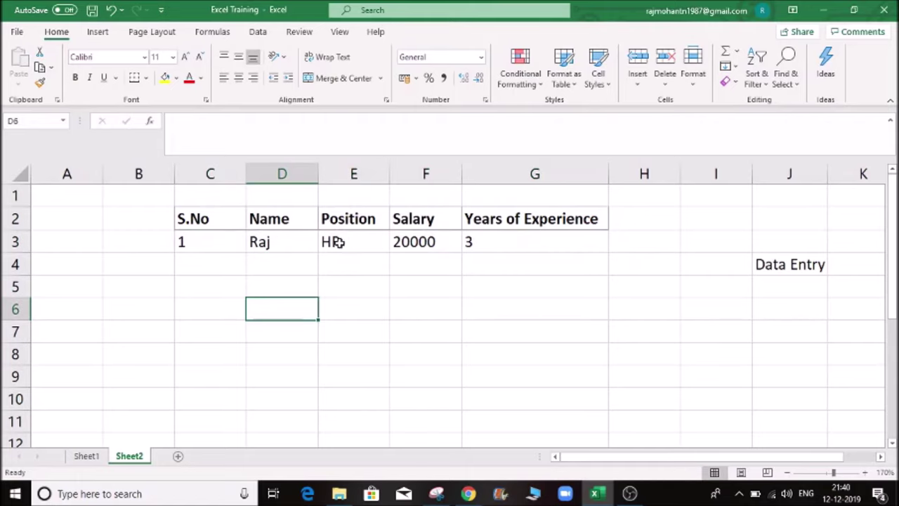
pyautogui.click(286, 242)
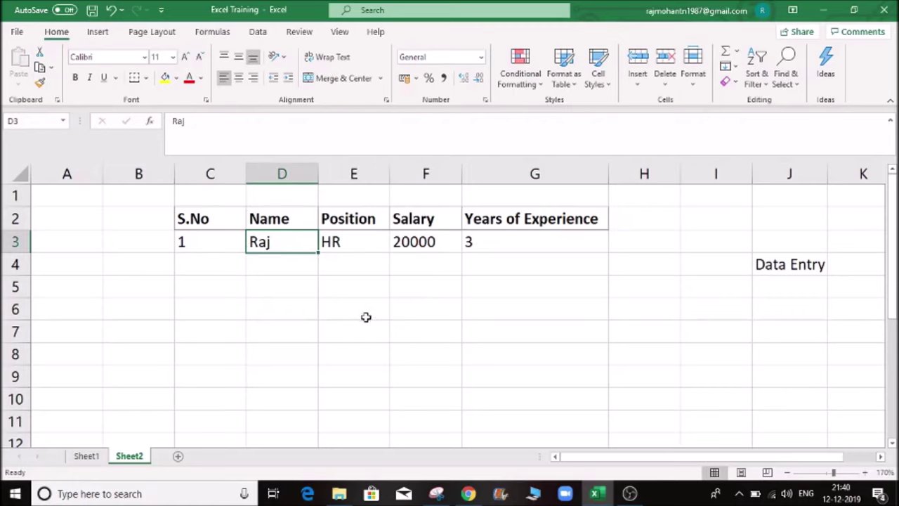
pyautogui.click(222, 241)
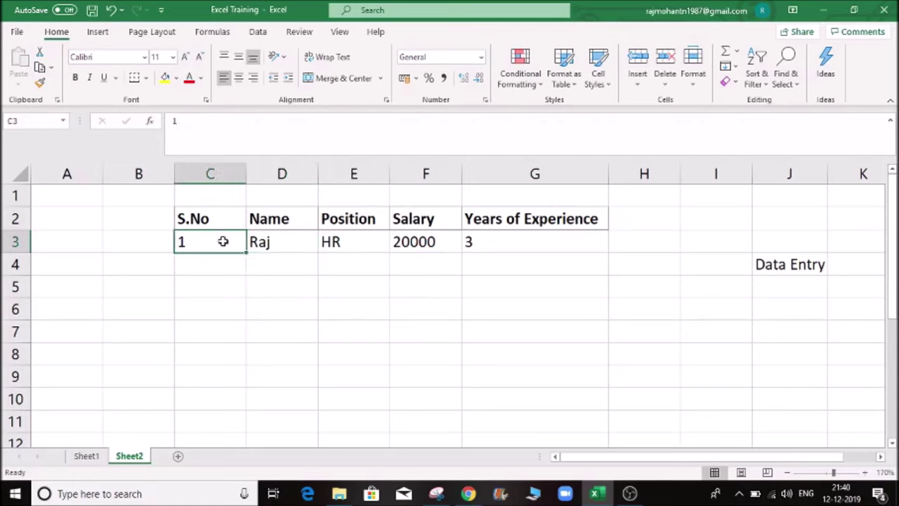
# Convert C2:G3 into a table with headers and apply the plain first light style.
pyautogui.hotkey('ctrl', 't')
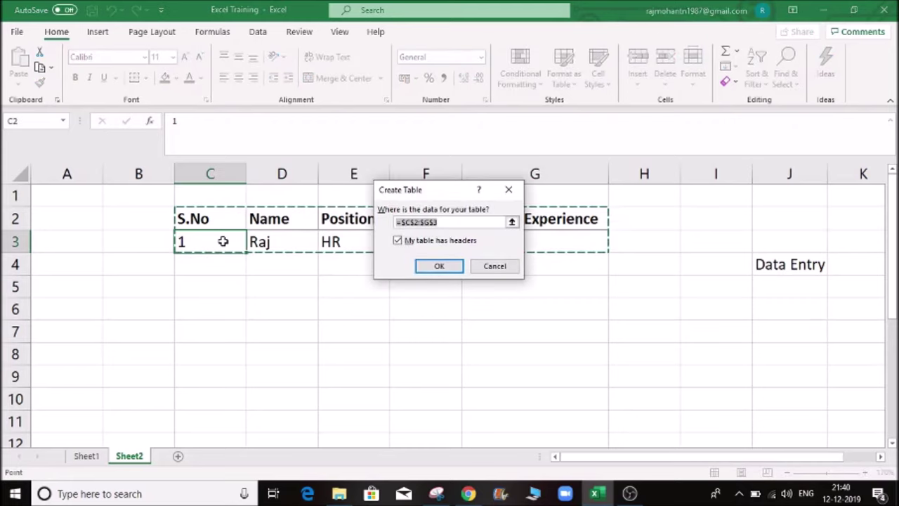
pyautogui.click(449, 267)
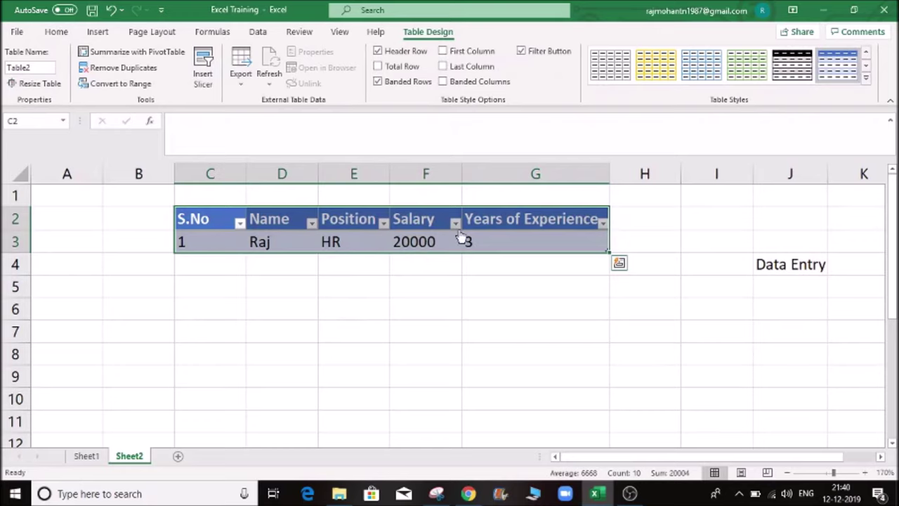
pyautogui.click(653, 62)
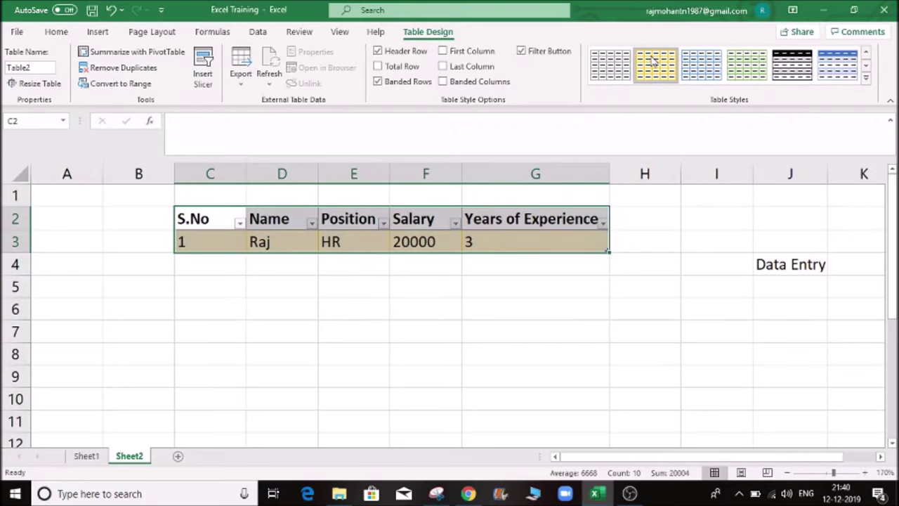
pyautogui.click(618, 65)
pyautogui.click(430, 302)
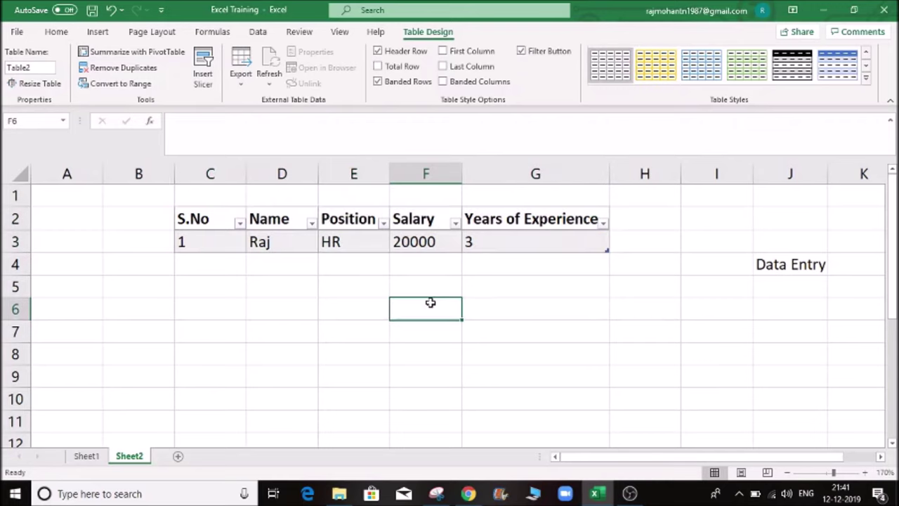
pyautogui.click(343, 243)
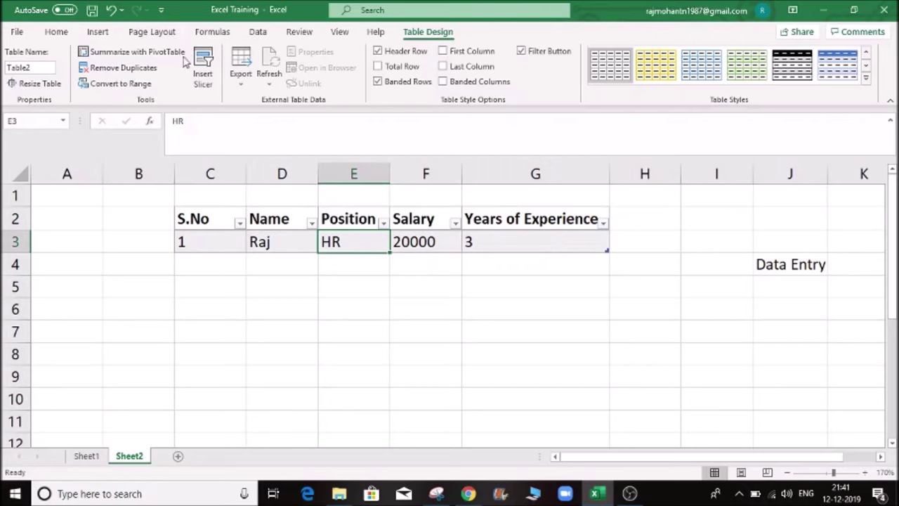
# Open Excel Options at the Quick Access Toolbar customization page.
pyautogui.click(161, 11)
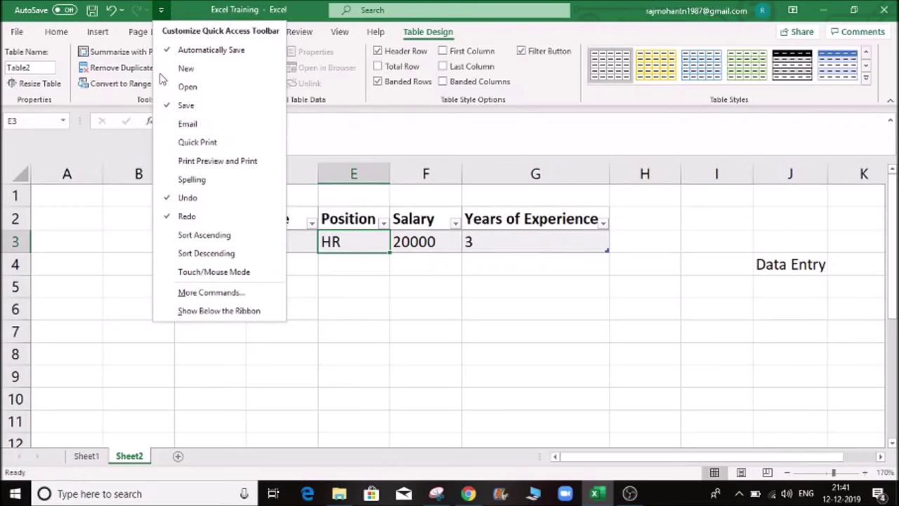
pyautogui.click(232, 293)
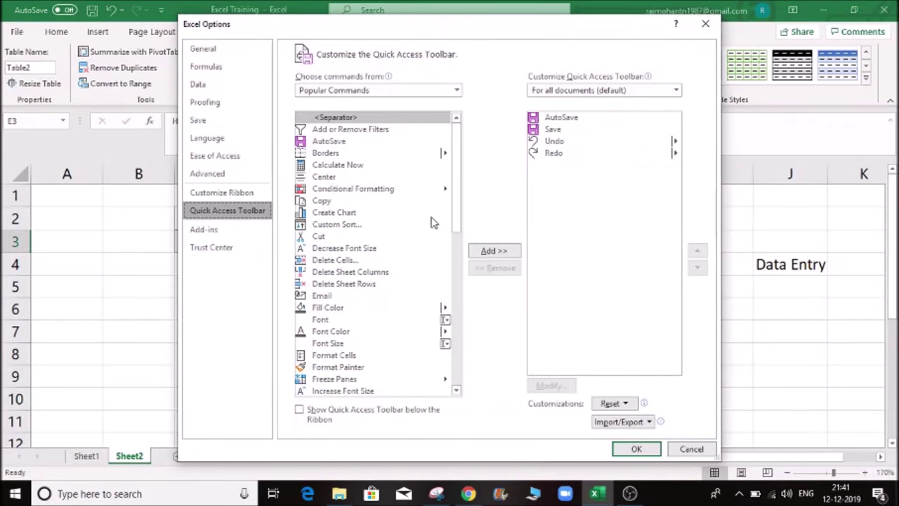
# Add the Form command from Commands Not in the Ribbon to the Quick Access Toolbar.
pyautogui.click(458, 92)
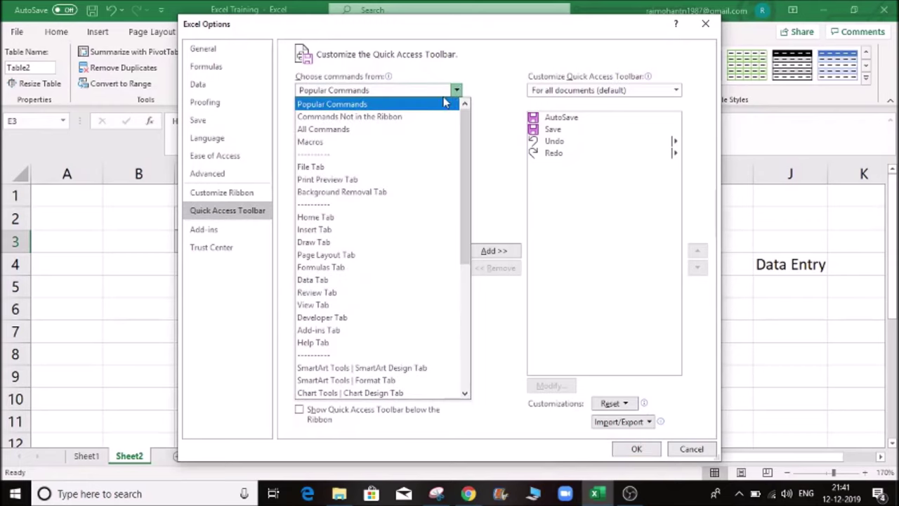
pyautogui.click(413, 122)
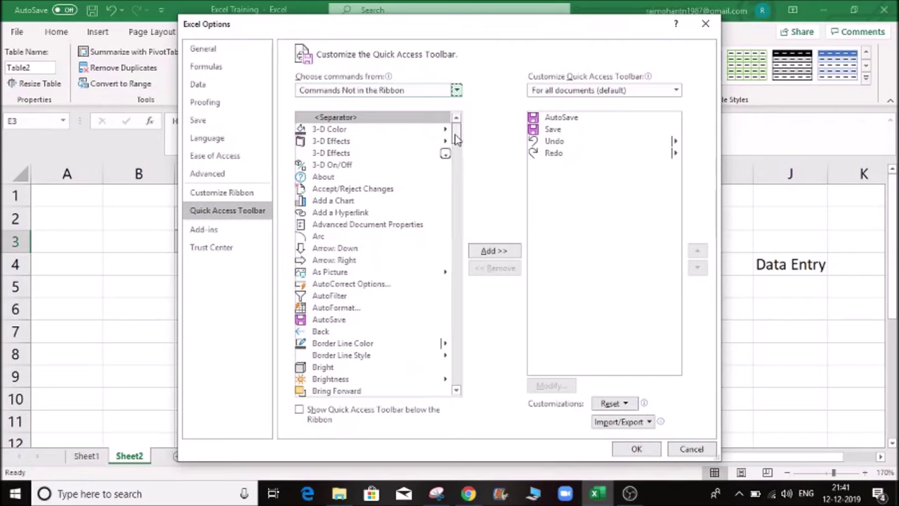
pyautogui.moveTo(457, 138); pyautogui.dragTo(457, 200)
pyautogui.click(342, 156)
pyautogui.press('f')
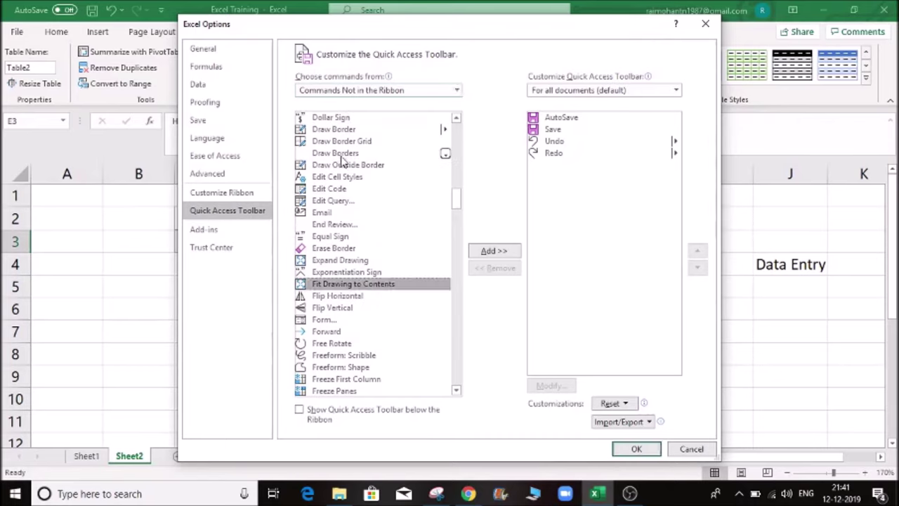
pyautogui.click(325, 323)
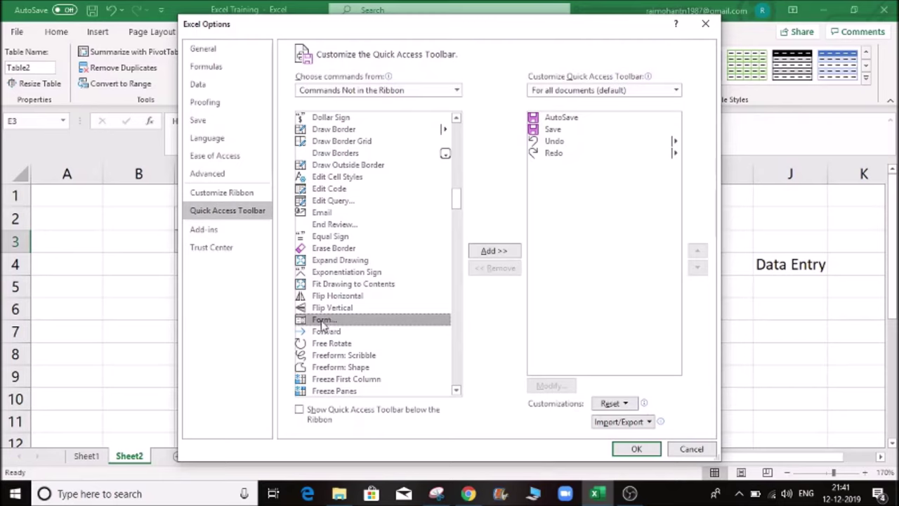
pyautogui.click(491, 253)
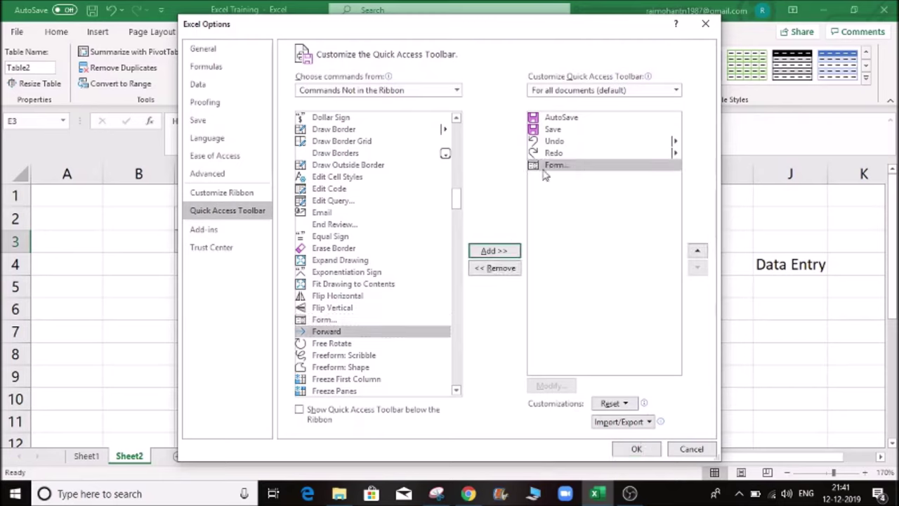
pyautogui.click(618, 451)
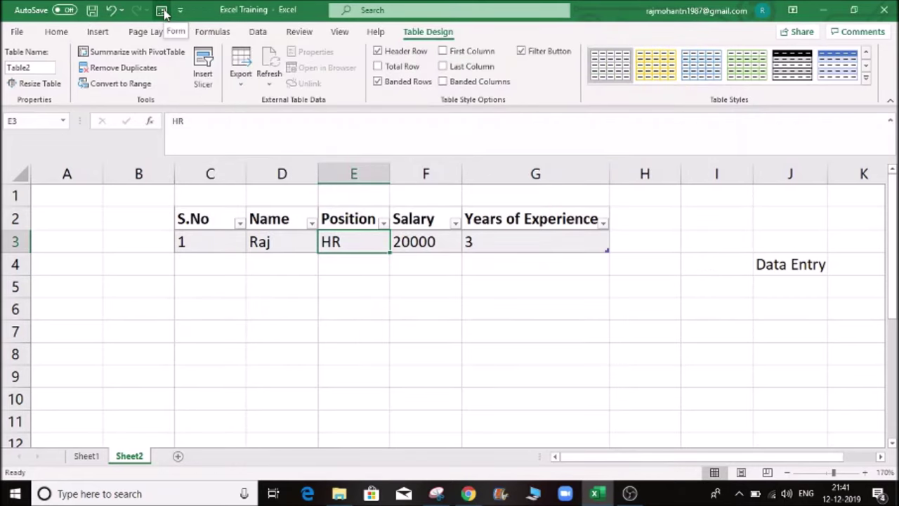
# Select cells D4, D3 and E3, then a cell outside the table.
pyautogui.click(255, 264)
pyautogui.click(283, 242)
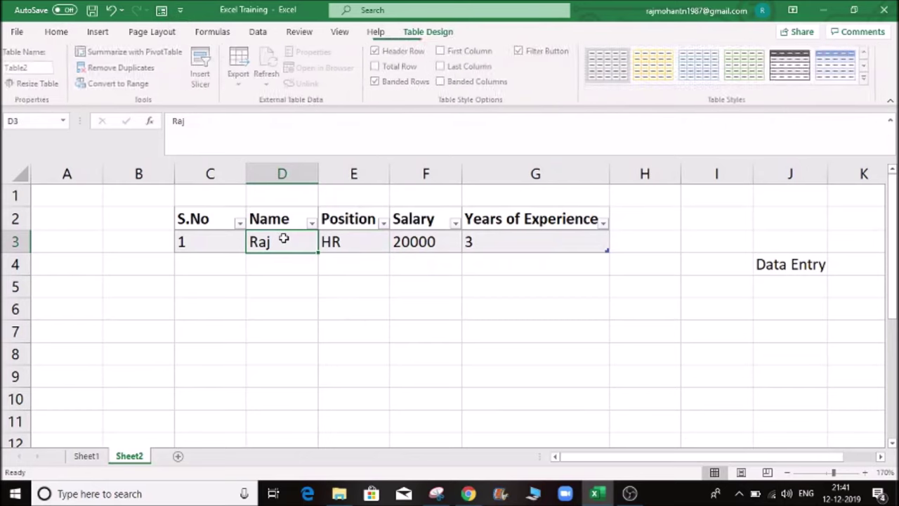
pyautogui.click(353, 244)
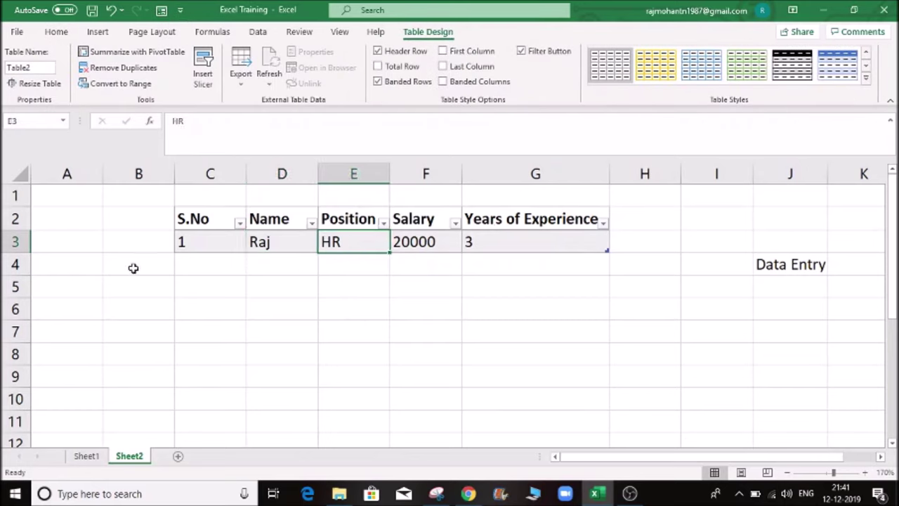
pyautogui.click(163, 310)
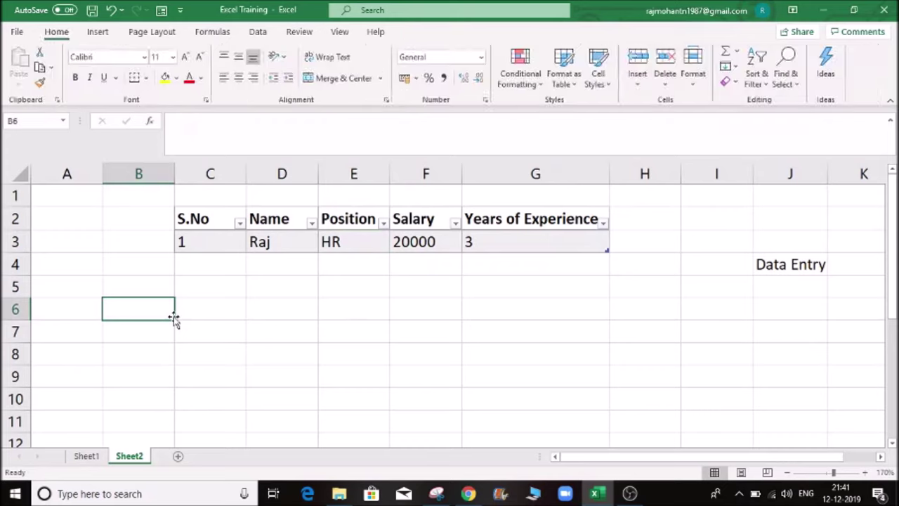
# Open the data form from the table's Name cell and drag it beside the table.
pyautogui.click(276, 242)
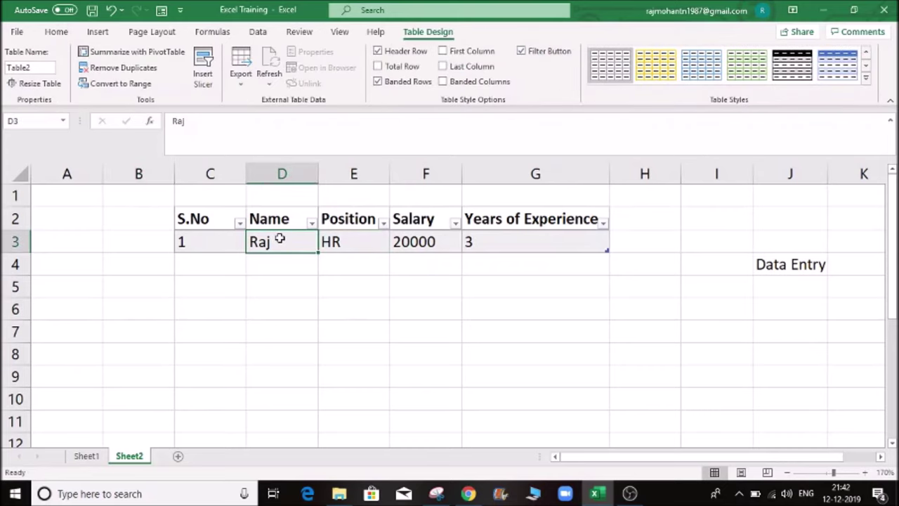
pyautogui.click(110, 279)
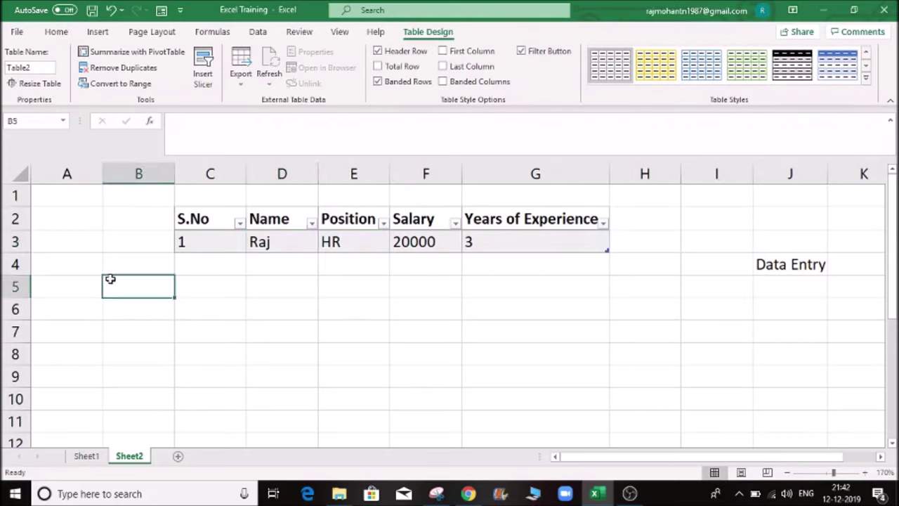
pyautogui.click(289, 243)
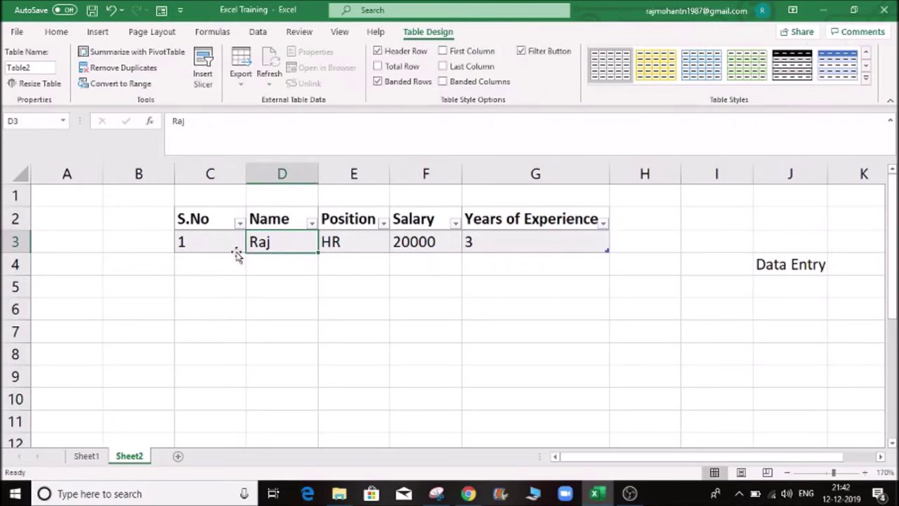
pyautogui.click(161, 12)
pyautogui.moveTo(372, 133)
pyautogui.mouseDown()
pyautogui.moveTo(408, 173)
pyautogui.moveTo(532, 147)
pyautogui.mouseUp()
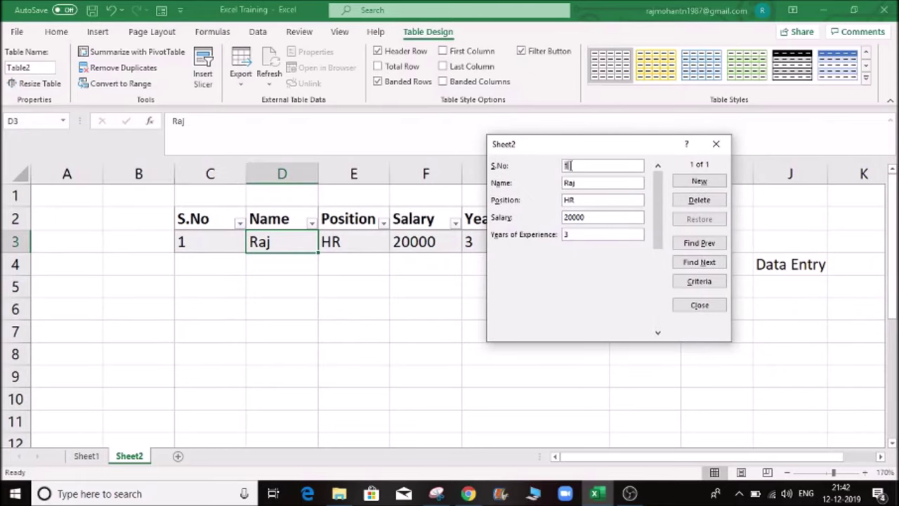
pyautogui.moveTo(570, 145); pyautogui.dragTo(707, 157)
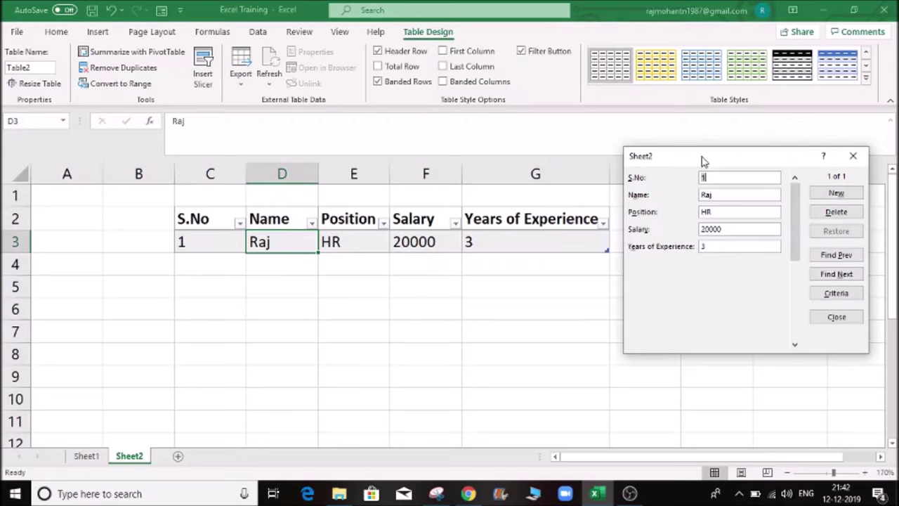
# Add a new form record: S.No 2, the employee's name, Analyst, 25000, 5 years; close the form.
pyautogui.click(832, 194)
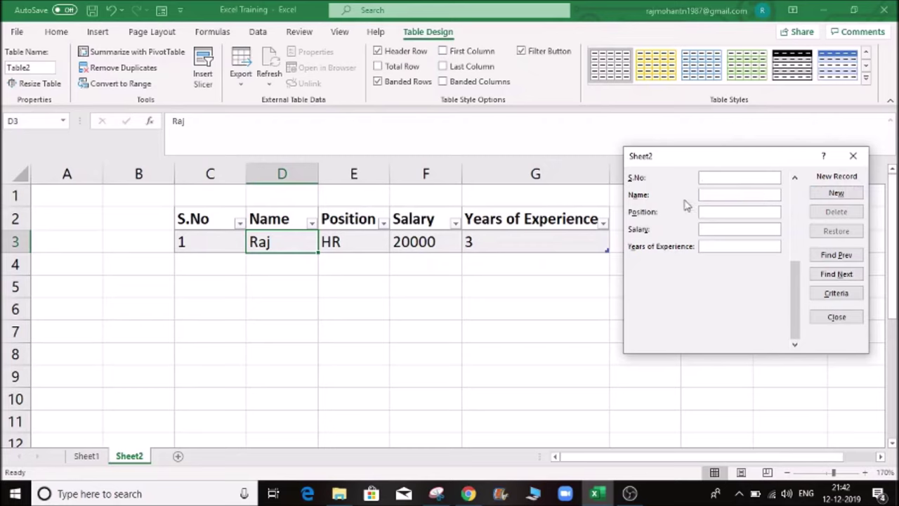
pyautogui.click(723, 181)
pyautogui.write('2')
pyautogui.write('Ram')
pyautogui.moveTo(792, 301); pyautogui.dragTo(794, 263)
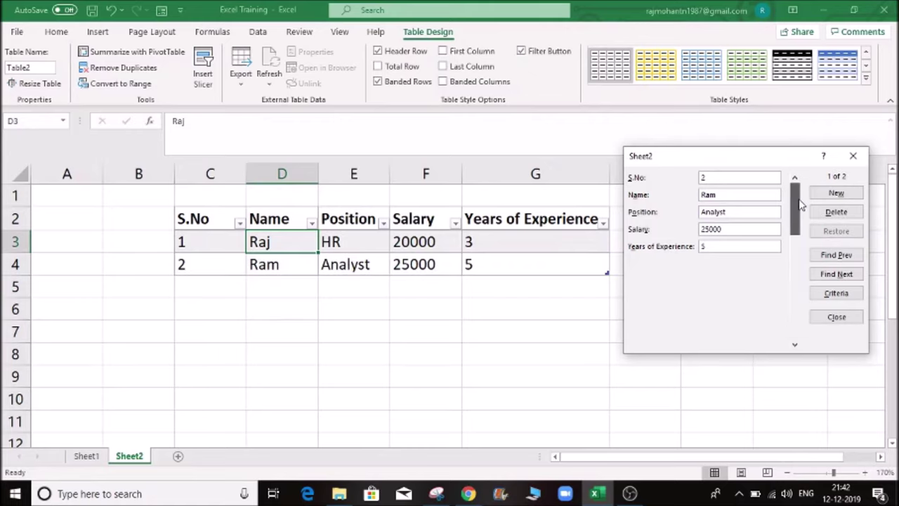
pyautogui.moveTo(794, 263); pyautogui.dragTo(794, 330)
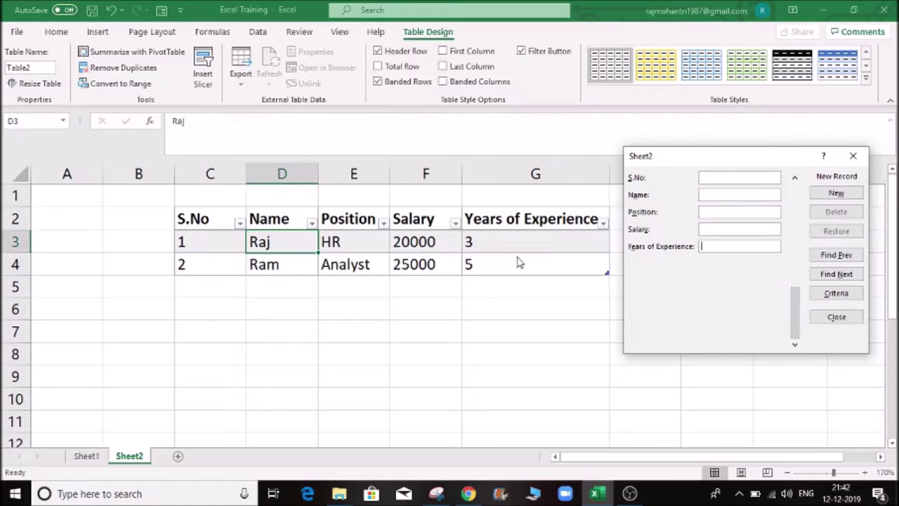
pyautogui.press('Escape')
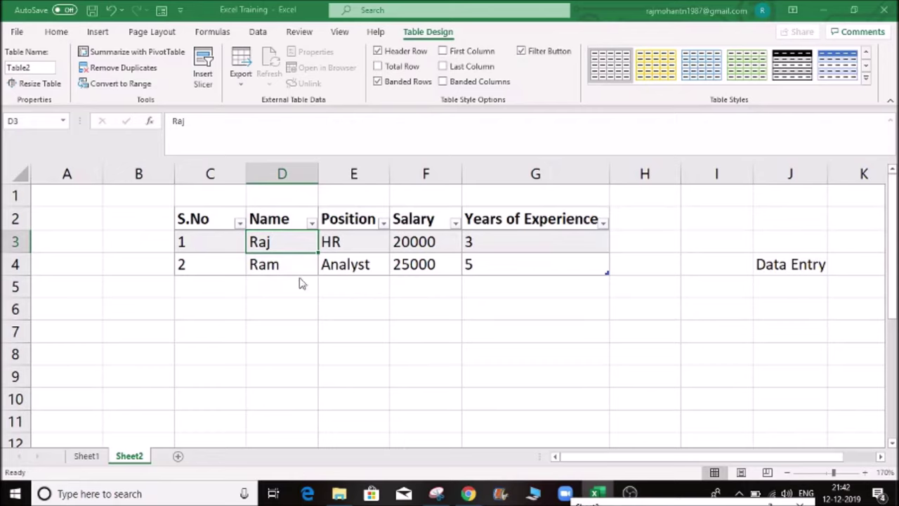
# Reopen the form and add record S.No 3, the employee's name, Sr HR, 15000, 3 years.
pyautogui.click(682, 485)
pyautogui.moveTo(691, 144); pyautogui.dragTo(735, 173)
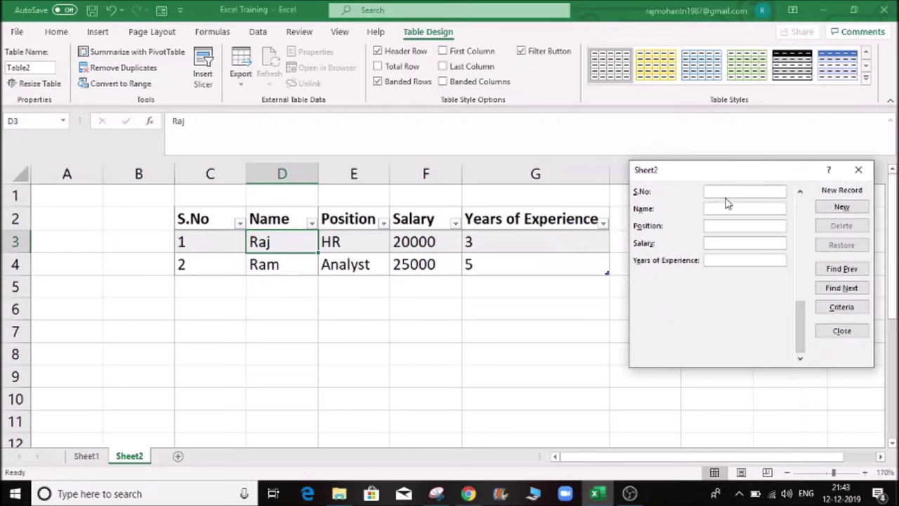
pyautogui.click(841, 208)
pyautogui.write('3')
pyautogui.write('15000')
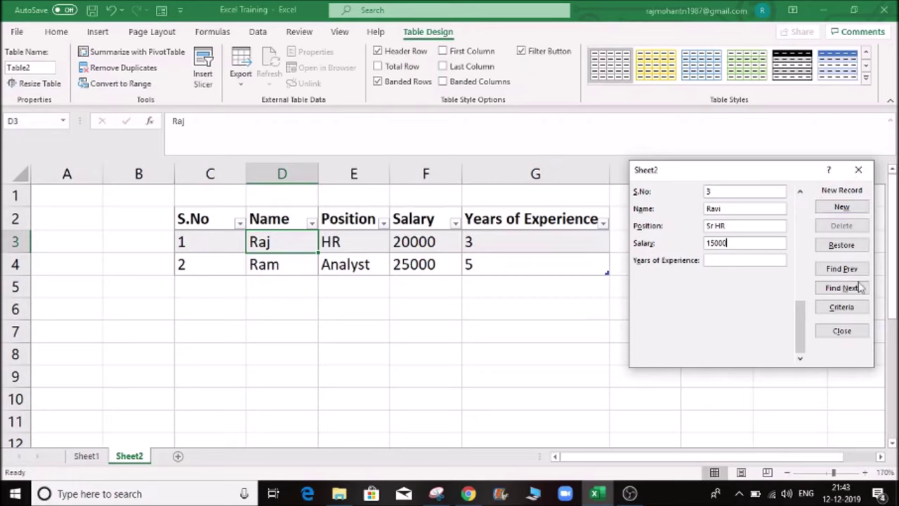
pyautogui.press('Tab')
pyautogui.write('3')
pyautogui.press('Return')
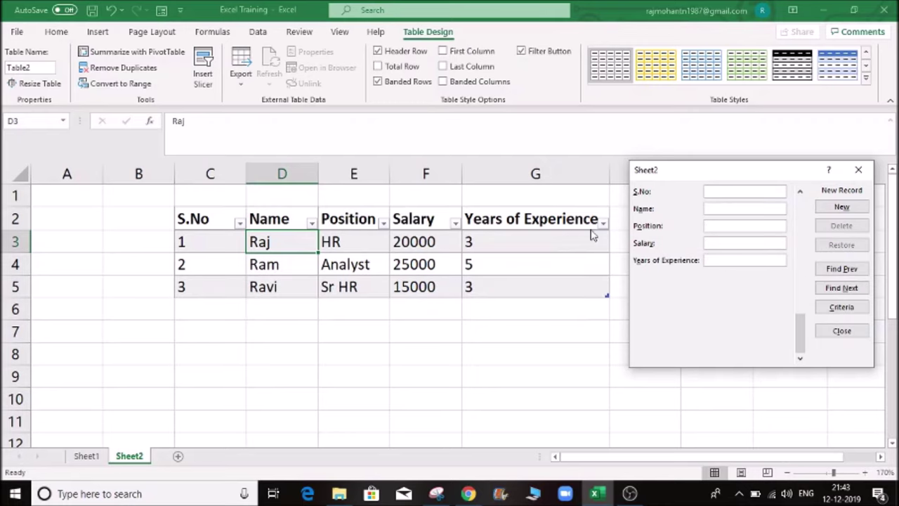
pyautogui.press('Escape')
pyautogui.click(259, 247)
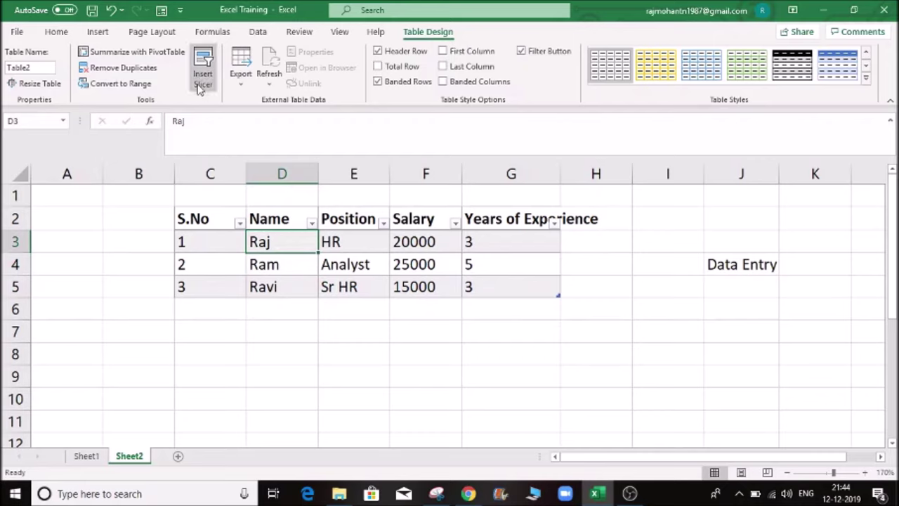
# Open the data form and enter Criteria mode to search by the second employee's name.
pyautogui.click(162, 10)
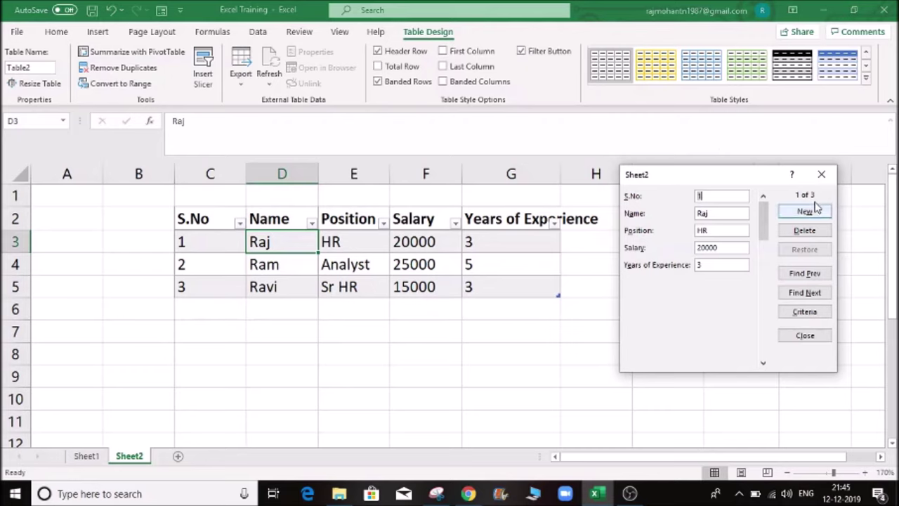
pyautogui.click(804, 273)
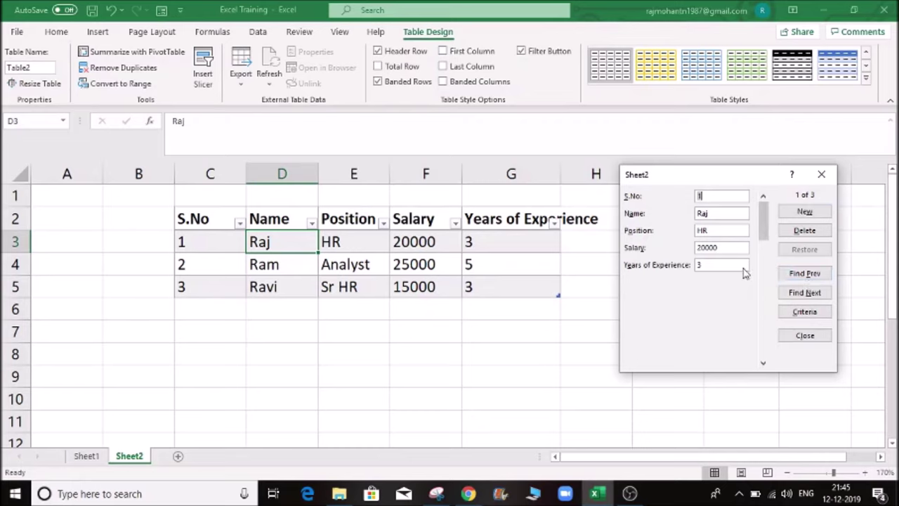
pyautogui.click(794, 316)
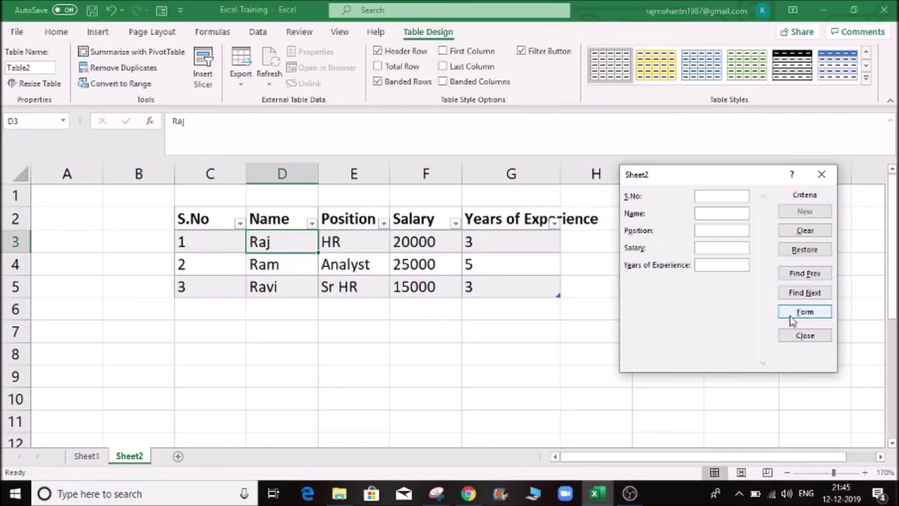
pyautogui.click(808, 317)
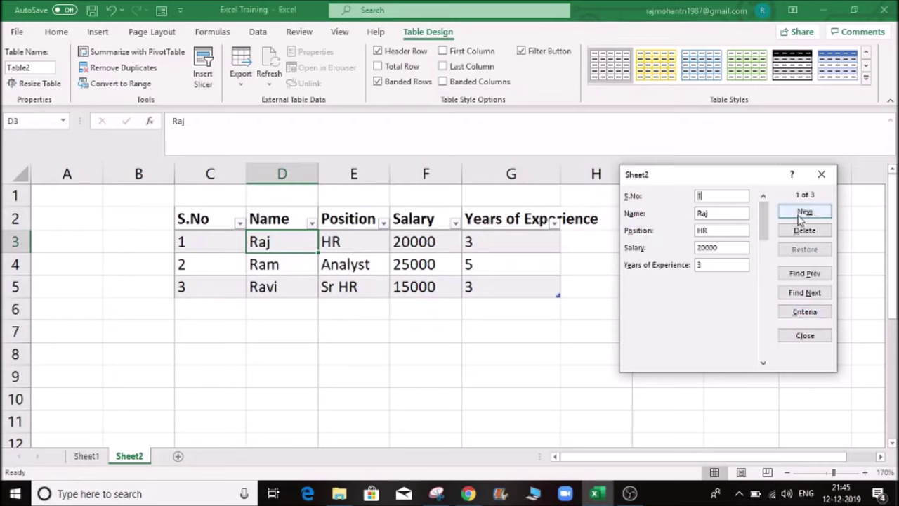
pyautogui.click(799, 316)
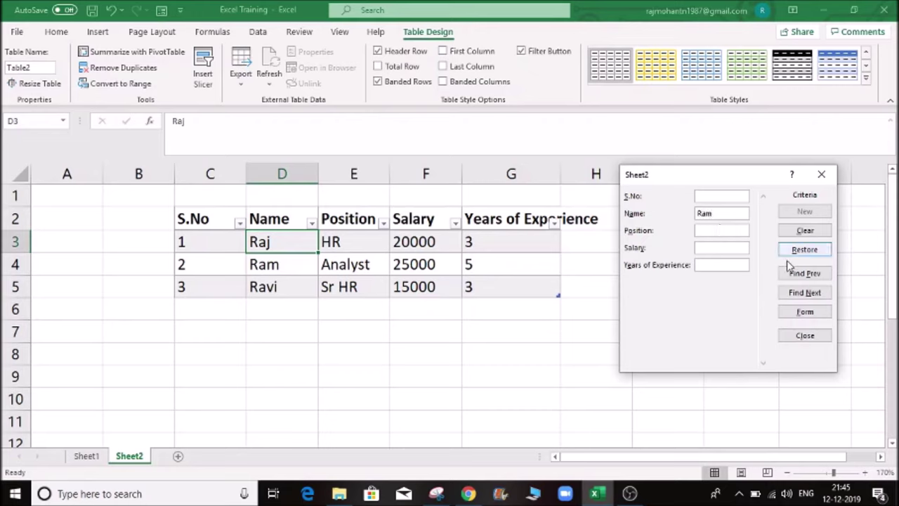
pyautogui.click(805, 274)
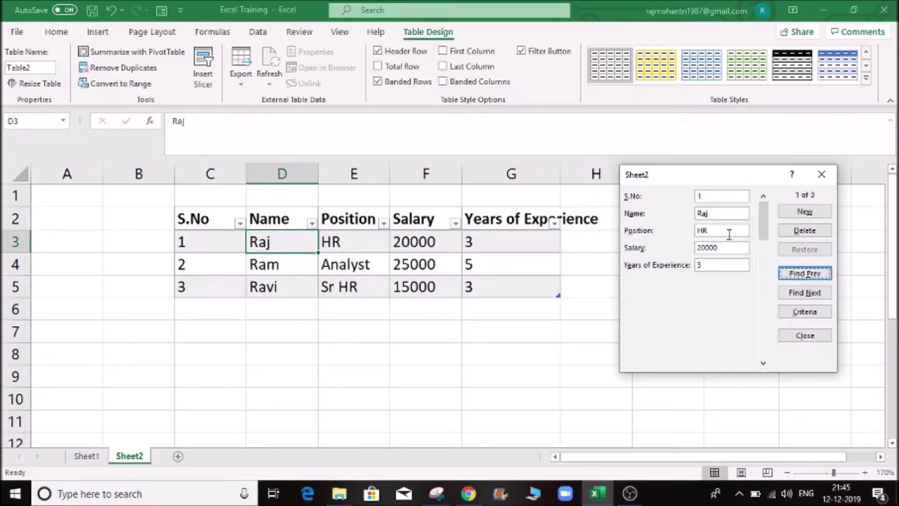
# Find the matching record (S.No 2, Analyst, 25000) and permanently delete it.
pyautogui.click(804, 293)
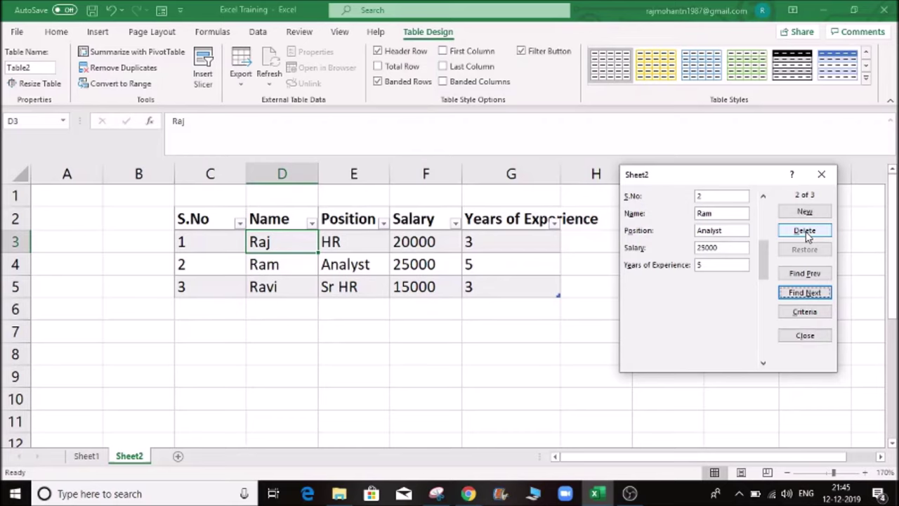
pyautogui.click(805, 231)
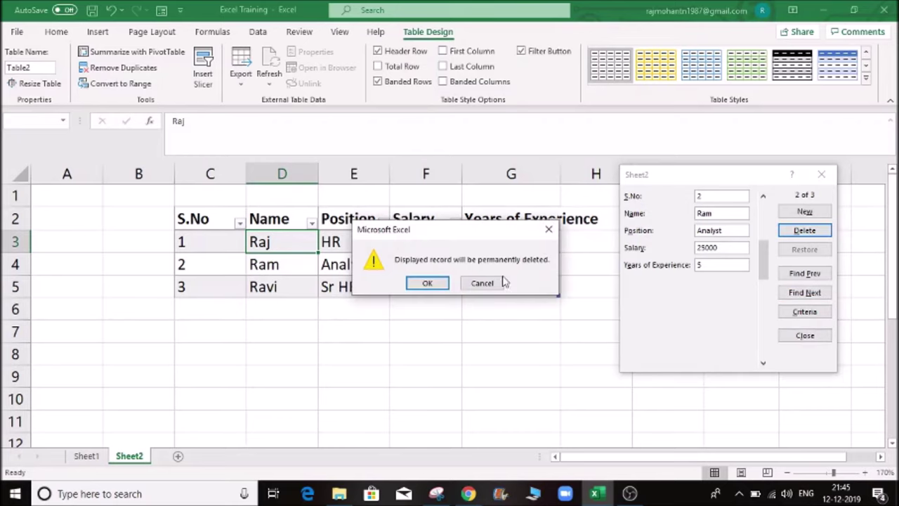
pyautogui.click(436, 284)
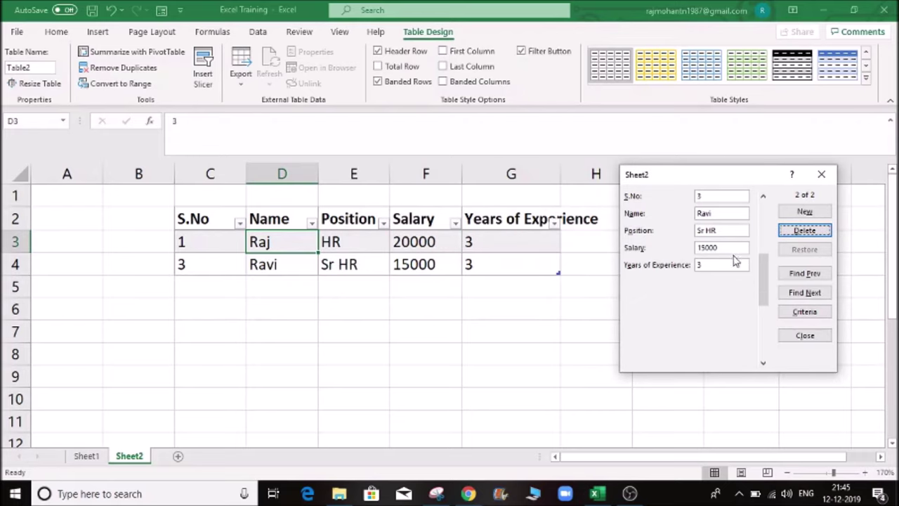
pyautogui.click(805, 312)
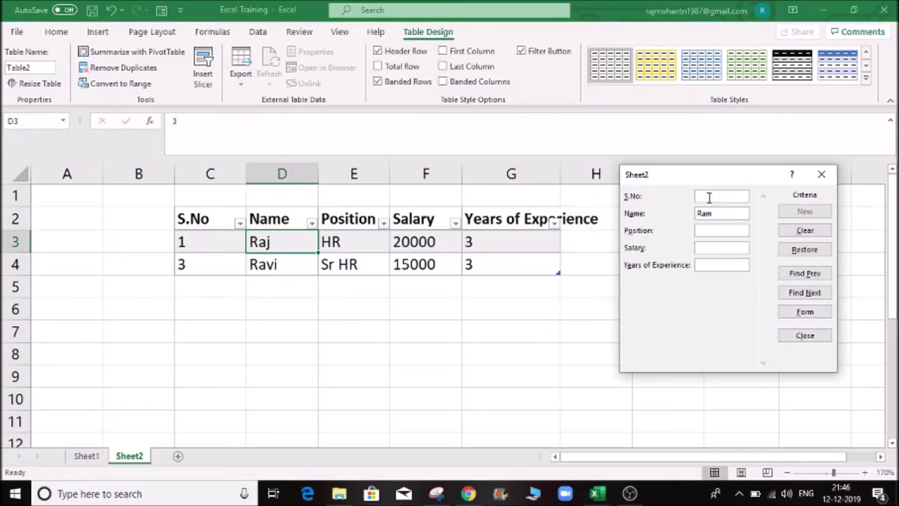
# Clear the name search criterion and return the form to record 1 of 2, the HR employee earning 20000.
pyautogui.click(803, 234)
pyautogui.click(807, 313)
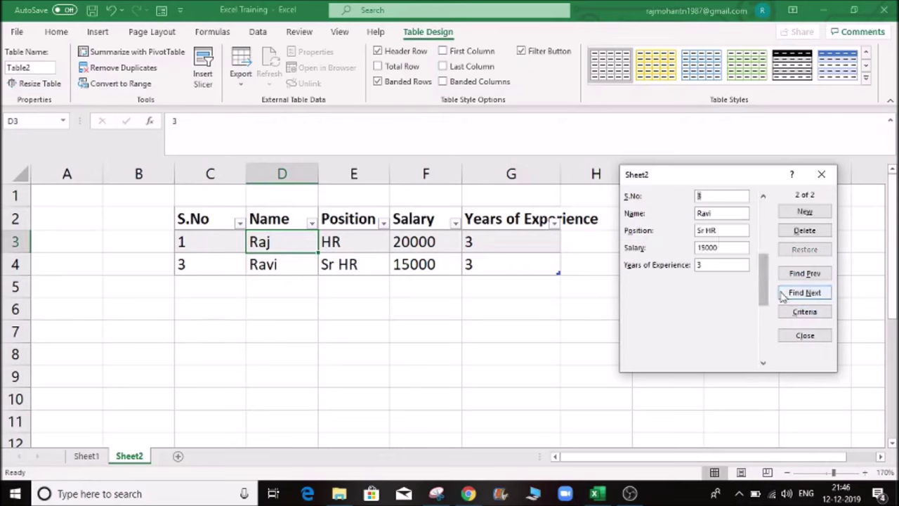
pyautogui.click(765, 364)
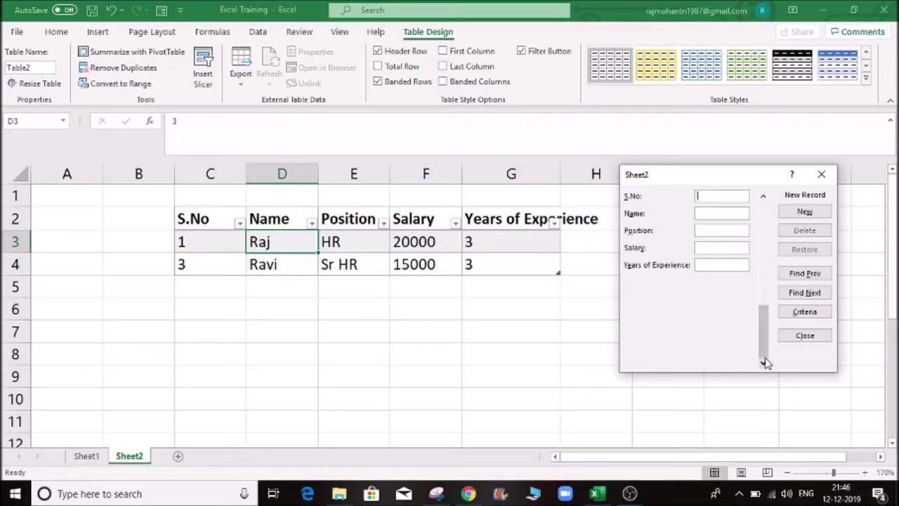
pyautogui.moveTo(765, 345); pyautogui.dragTo(764, 239)
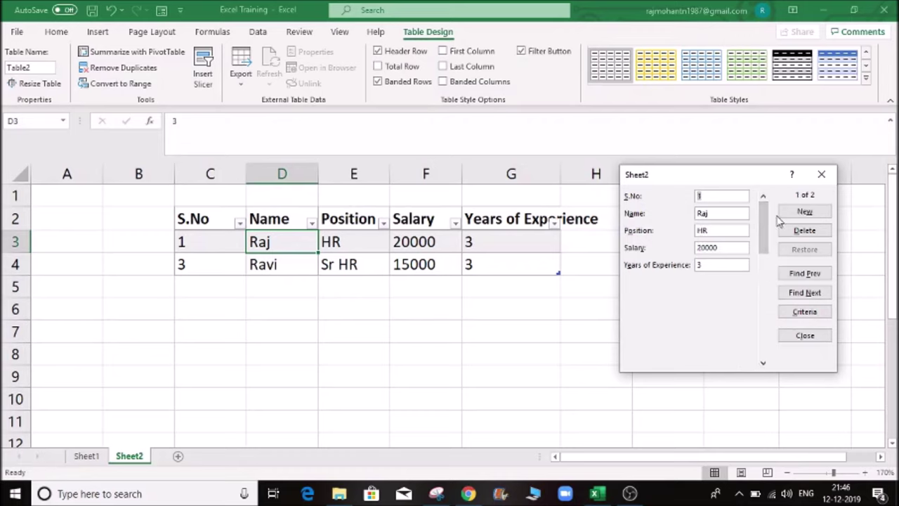